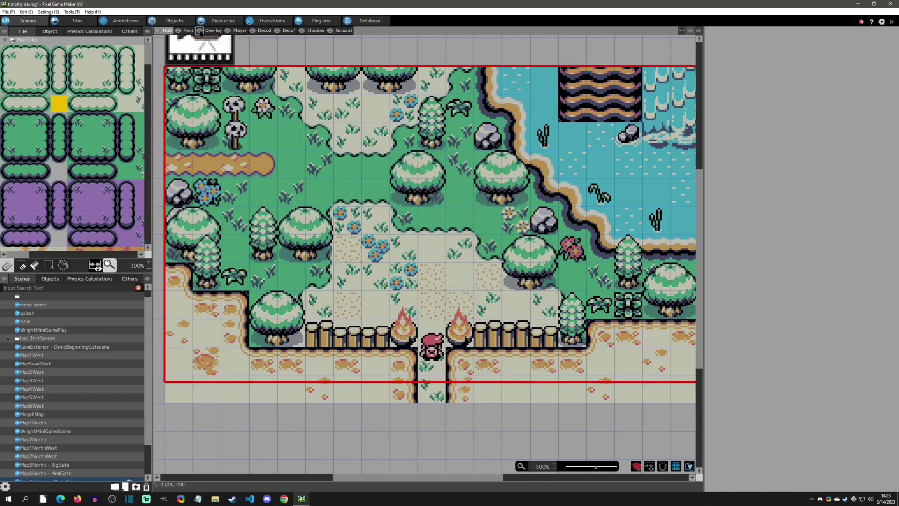
Open cutscene_CaveExterior1 and select its roll credits Show Scrolling Text credits action.
{"action": "left_click", "coordinate": [174, 20]}
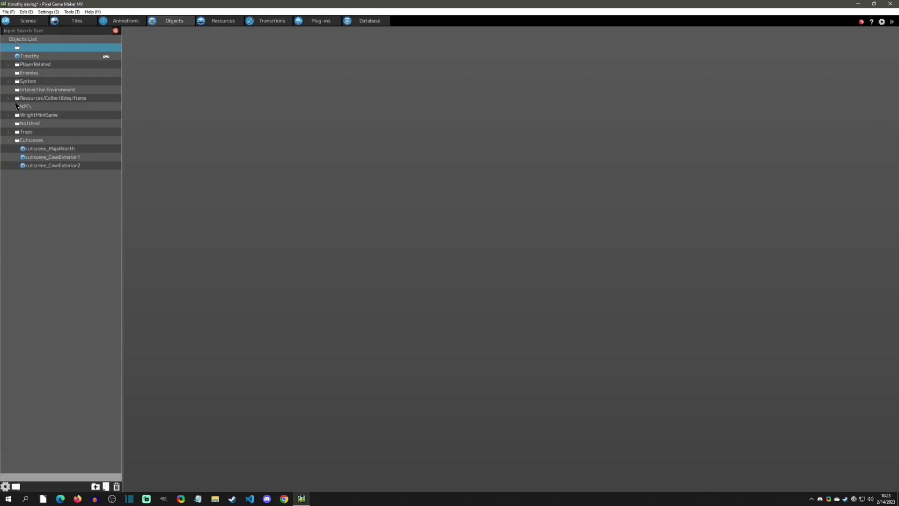
{"action": "left_click", "coordinate": [33, 140]}
{"action": "left_click", "coordinate": [74, 156]}
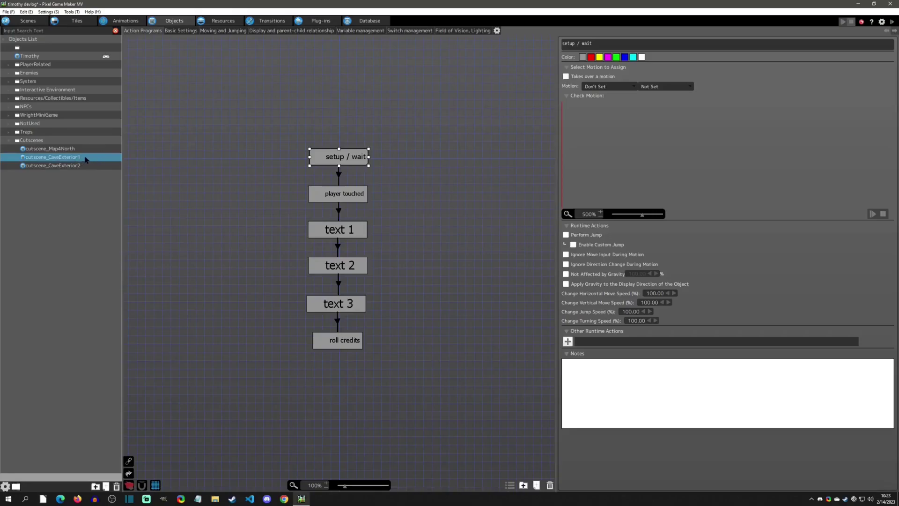
{"action": "left_click", "coordinate": [338, 341]}
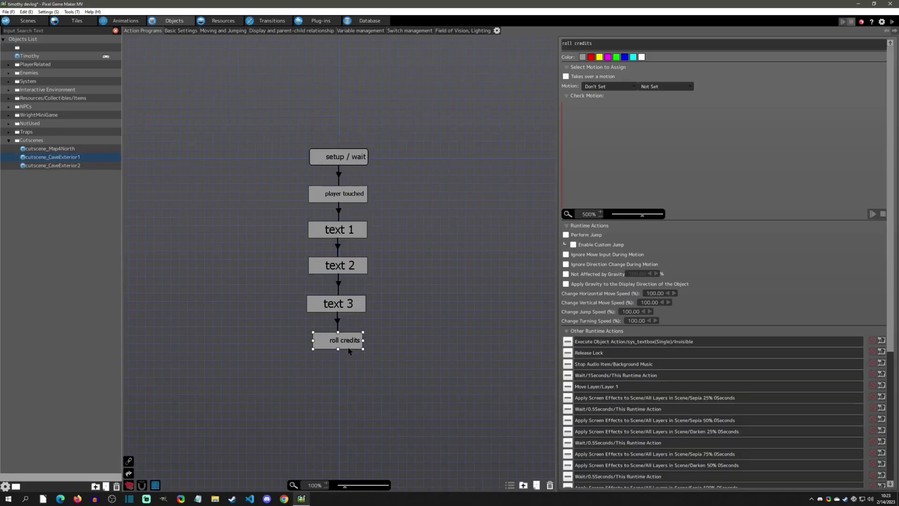
{"action": "scroll", "coordinate": [772, 281], "scroll_direction": "down", "scroll_amount": 5}
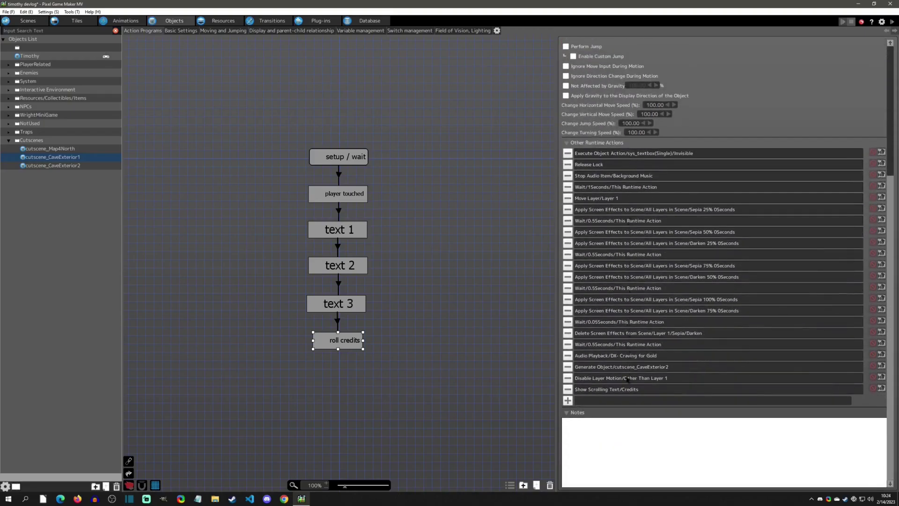
{"action": "left_click", "coordinate": [618, 390]}
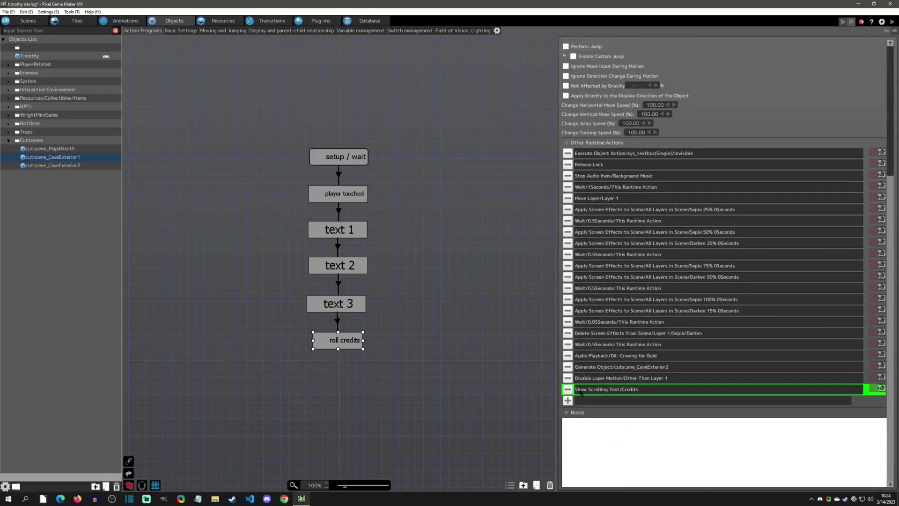
{"action": "double_click", "coordinate": [622, 390]}
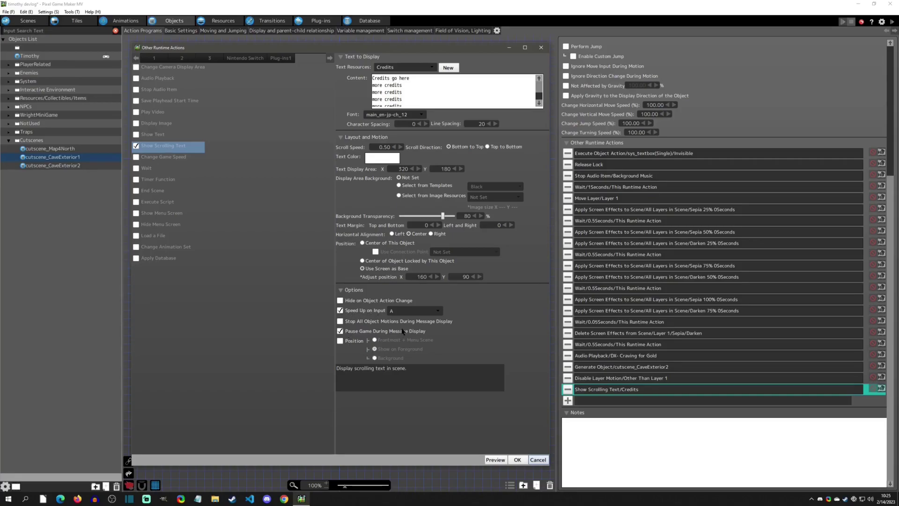
{"action": "left_click", "coordinate": [519, 459]}
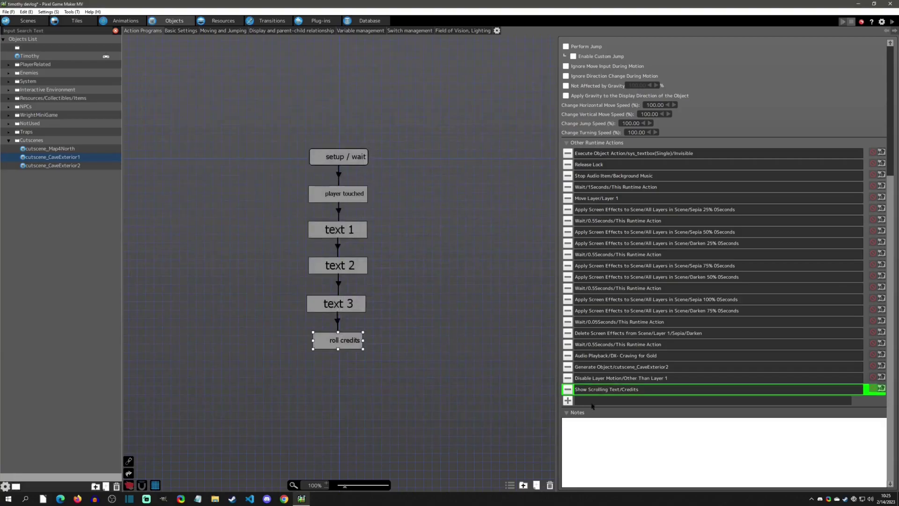
{"action": "left_click", "coordinate": [601, 366]}
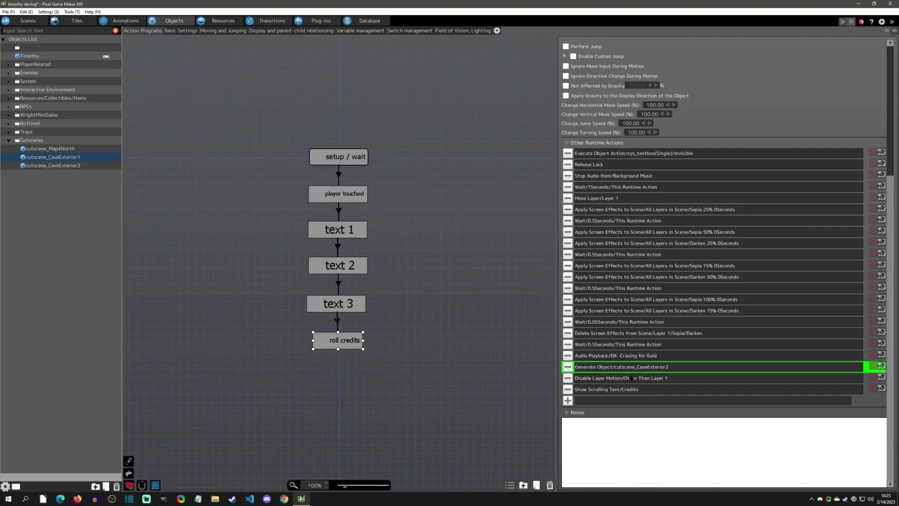
{"action": "left_click", "coordinate": [610, 408]}
{"action": "left_click", "coordinate": [568, 400]}
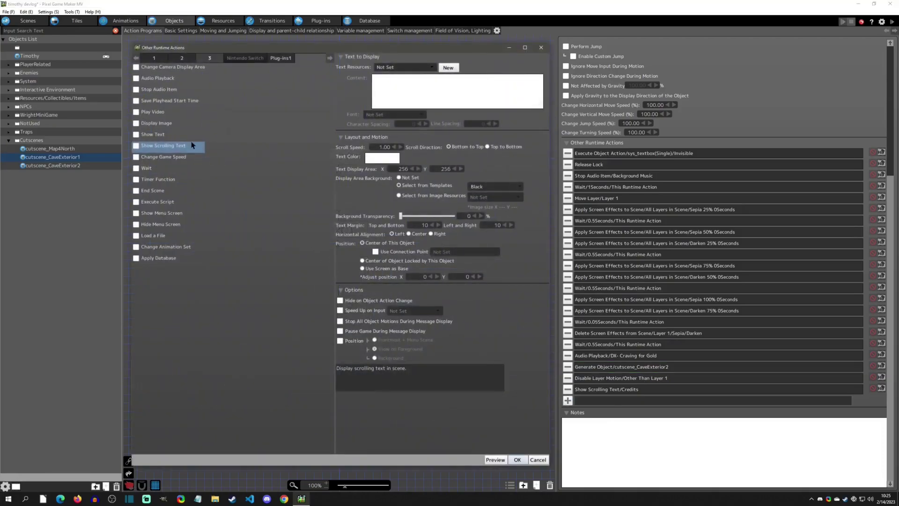
{"action": "left_click", "coordinate": [143, 113]}
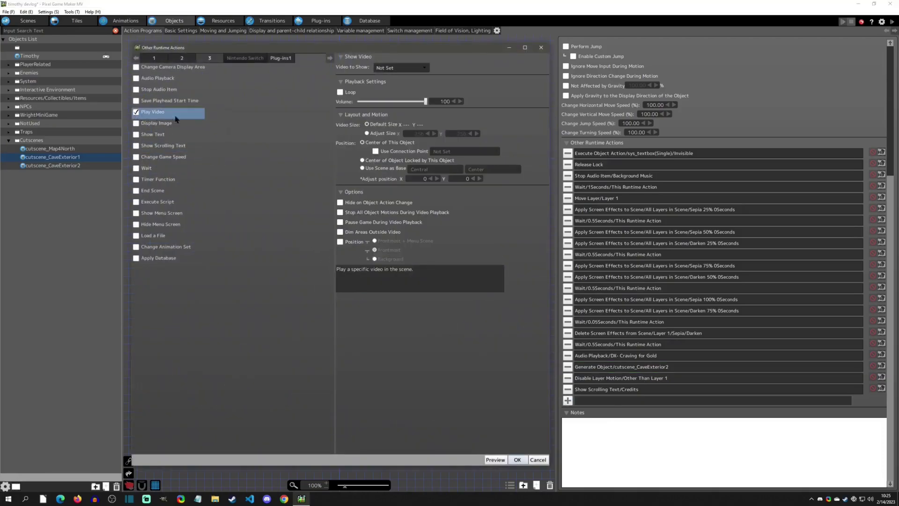
{"action": "left_click", "coordinate": [400, 67]}
{"action": "left_click", "coordinate": [399, 86]}
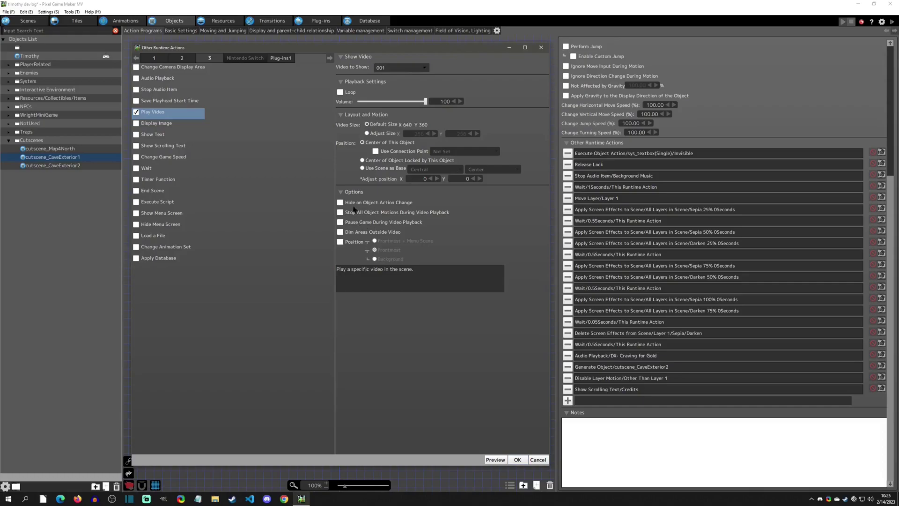
{"action": "left_click", "coordinate": [341, 222]}
{"action": "left_click", "coordinate": [538, 460]}
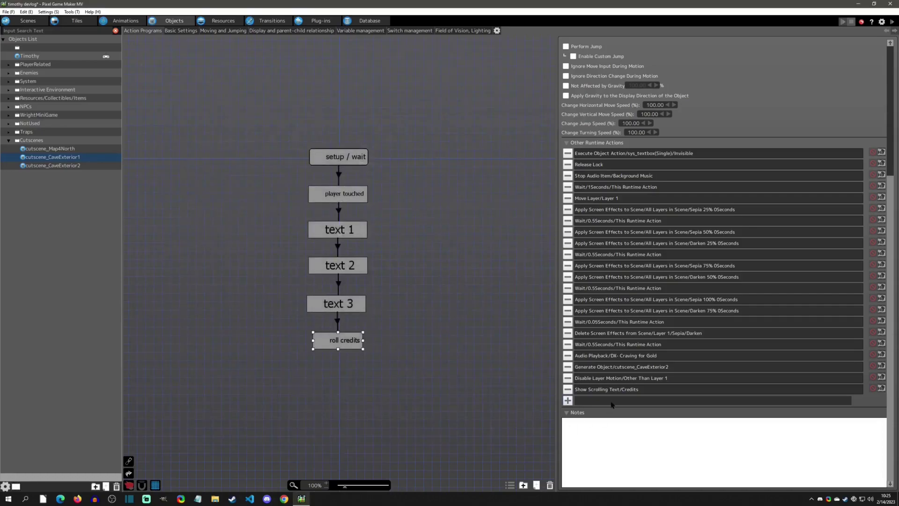
Open cutscene_CaveExterior2 and inspect the wait-to-reset link's 0.50-second After Certain Time Passes condition.
{"action": "left_click", "coordinate": [632, 367]}
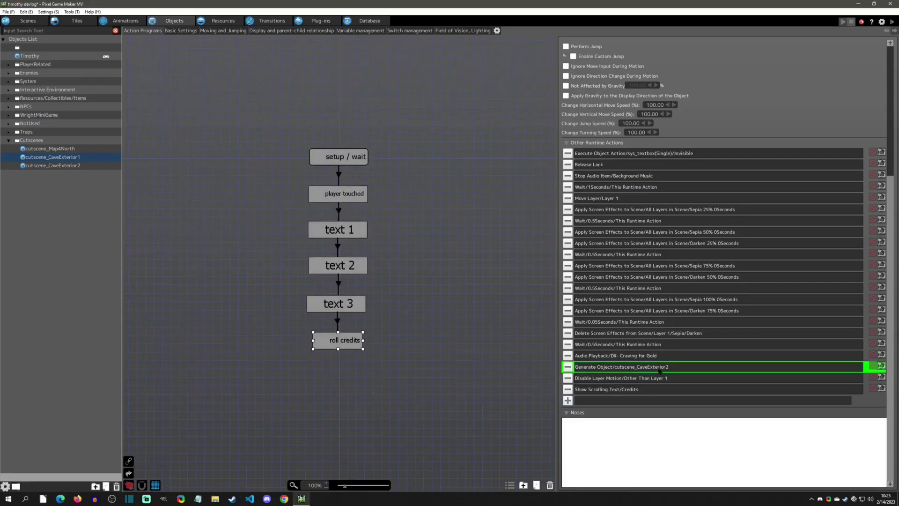
{"action": "left_click", "coordinate": [73, 166]}
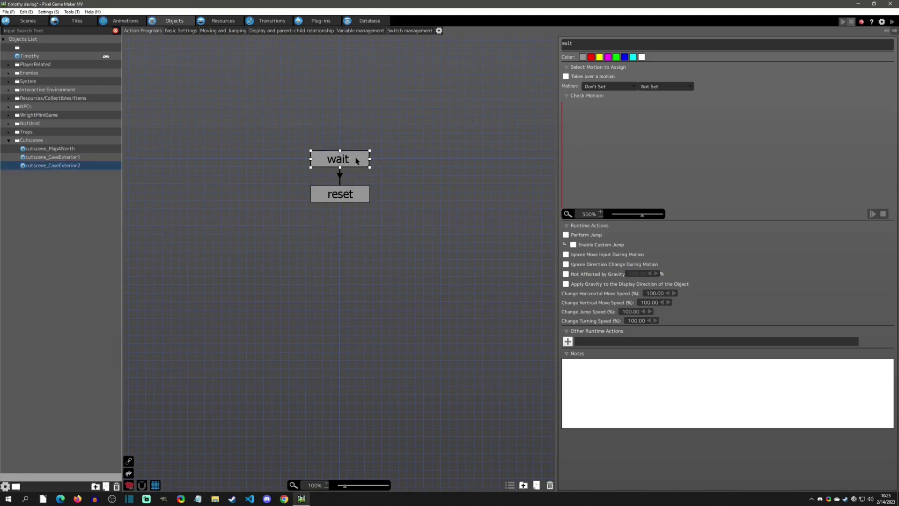
{"action": "left_click", "coordinate": [340, 178]}
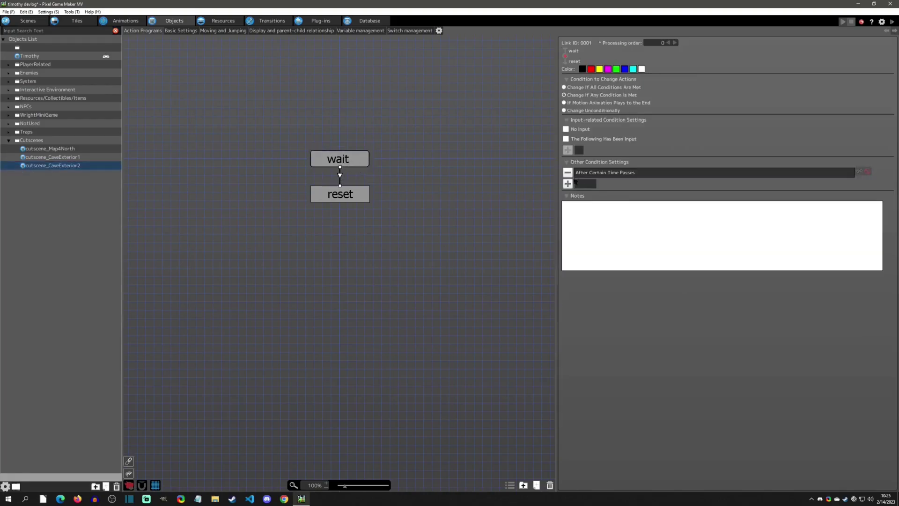
{"action": "double_click", "coordinate": [339, 178]}
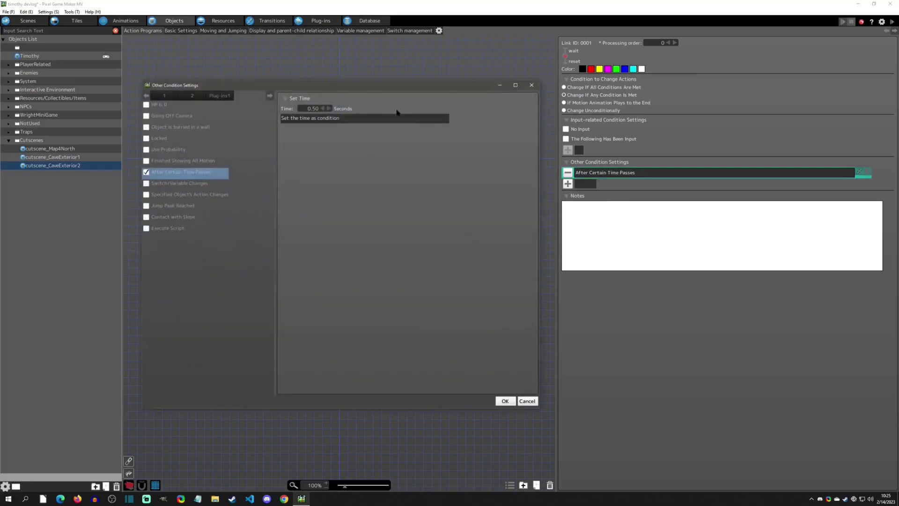
{"action": "left_click", "coordinate": [309, 108]}
{"action": "left_click", "coordinate": [531, 85]}
{"action": "left_click", "coordinate": [353, 163]}
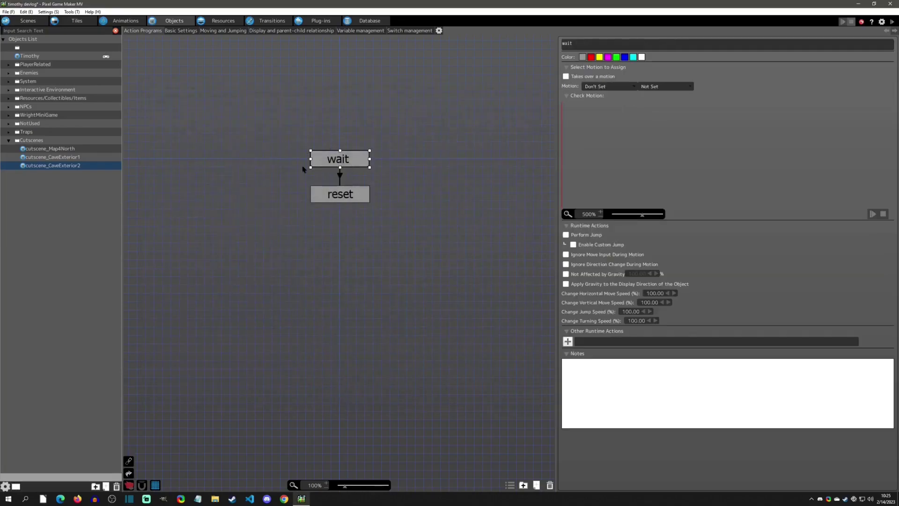
{"action": "left_click", "coordinate": [86, 156]}
{"action": "left_click", "coordinate": [345, 340]}
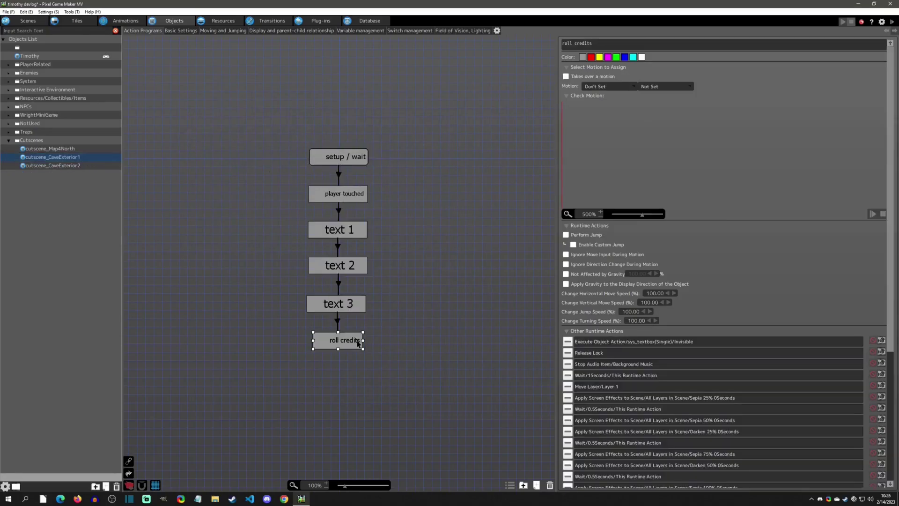
{"action": "left_click_drag", "start_coordinate": [889, 201], "coordinate": [889, 318]}
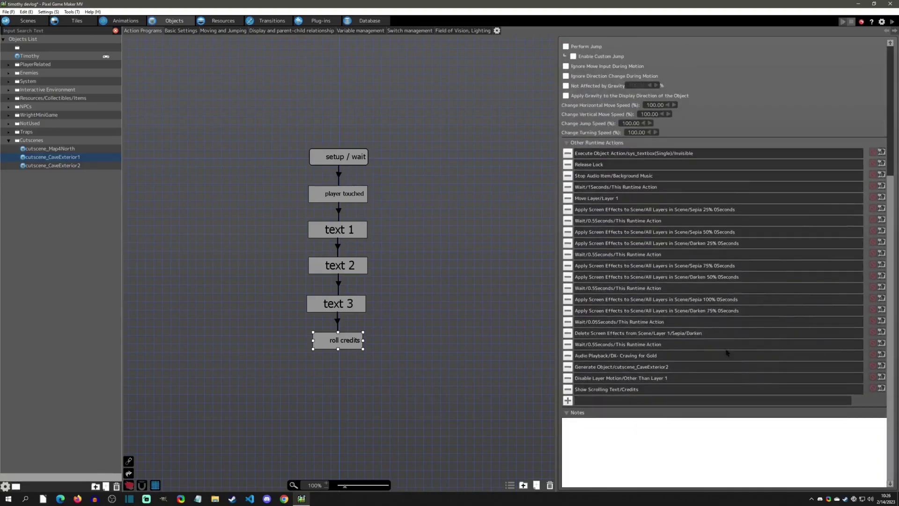
{"action": "left_click", "coordinate": [608, 370]}
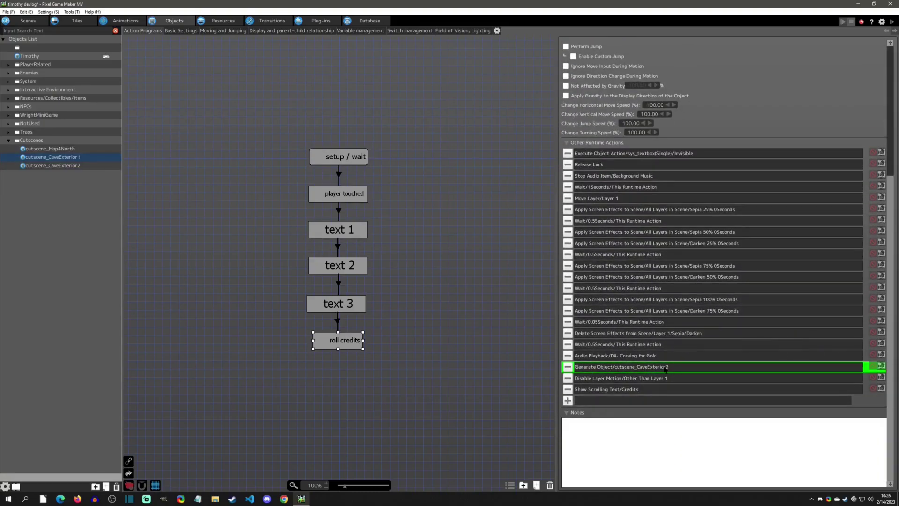
{"action": "double_click", "coordinate": [639, 390]}
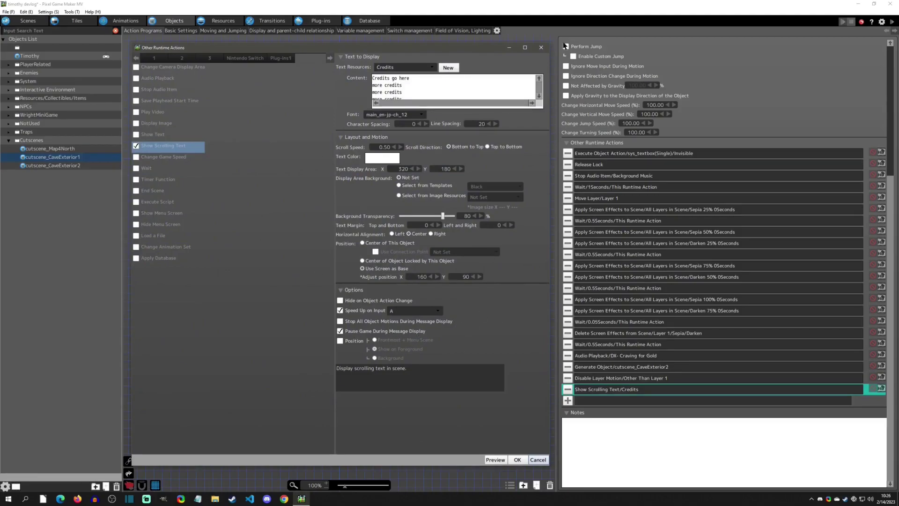
{"action": "left_click", "coordinate": [541, 47]}
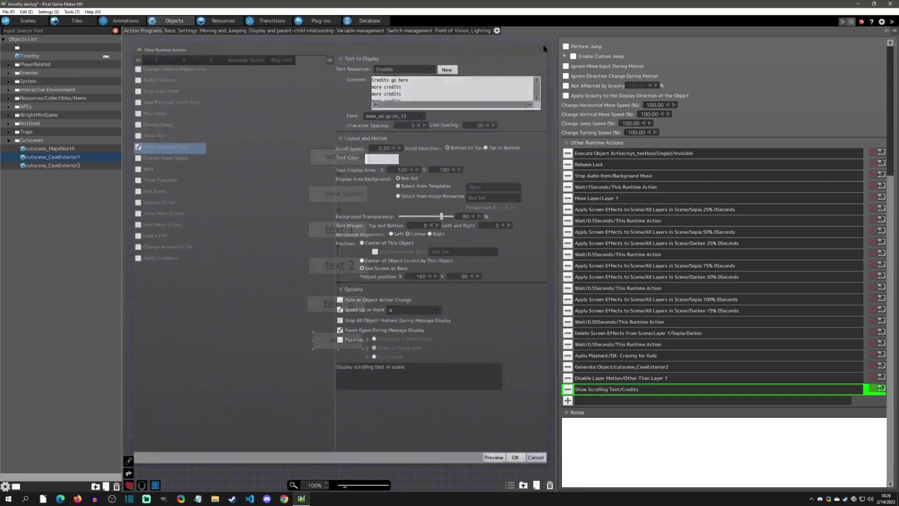
{"action": "left_click", "coordinate": [51, 165]}
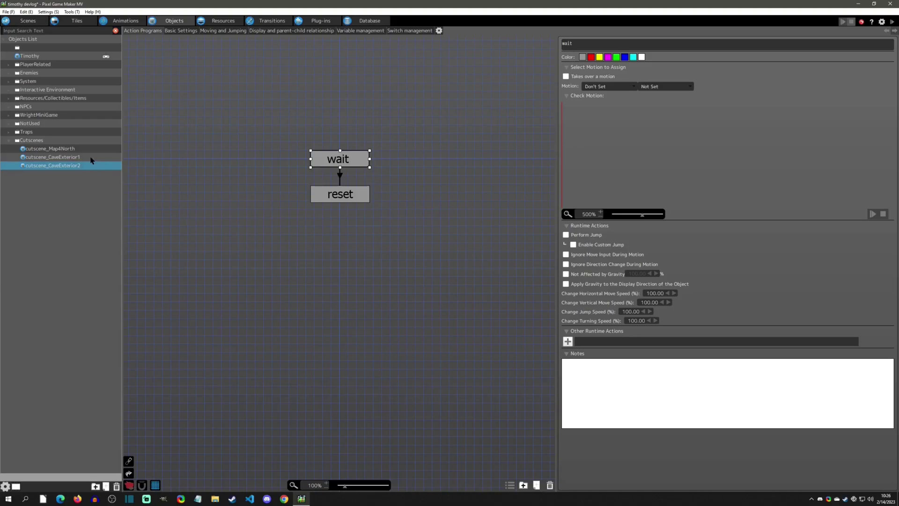
{"action": "left_click", "coordinate": [91, 158]}
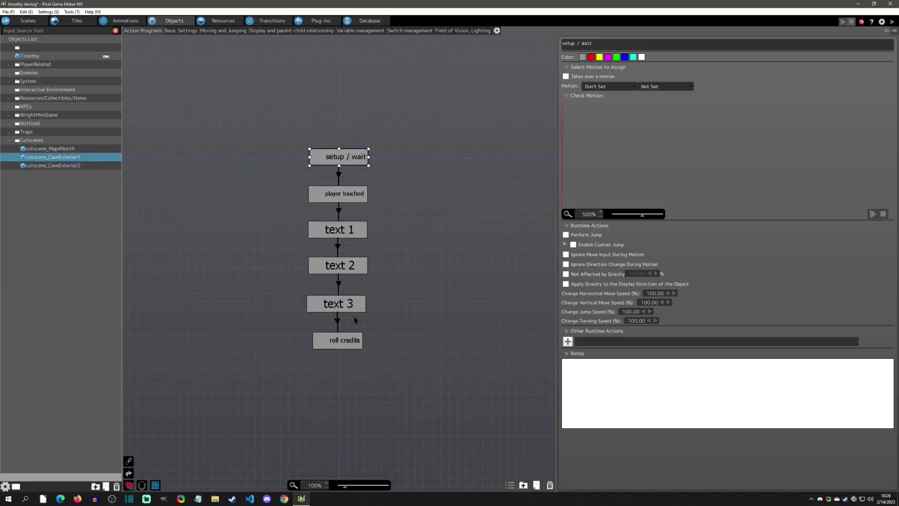
{"action": "left_click", "coordinate": [356, 336]}
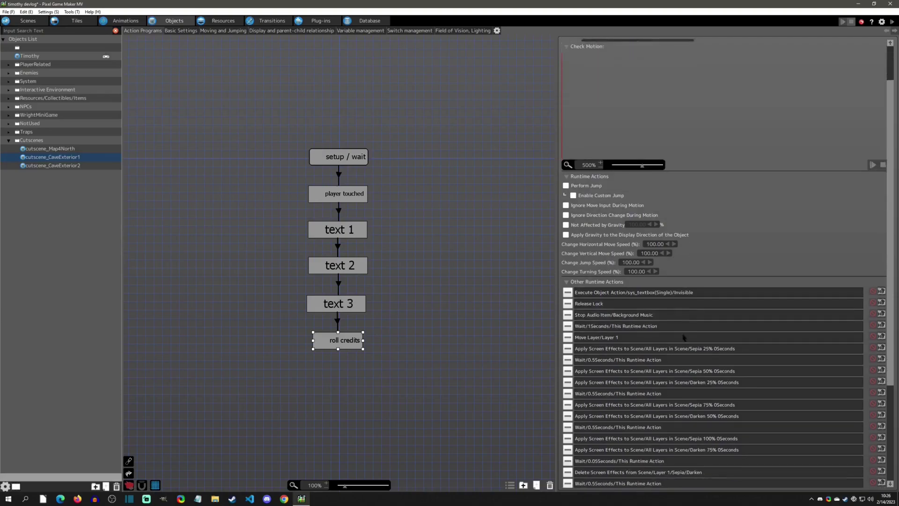
{"action": "scroll", "coordinate": [648, 351], "scroll_direction": "down", "scroll_amount": 3}
{"action": "scroll", "coordinate": [648, 424], "scroll_direction": "down", "scroll_amount": 3}
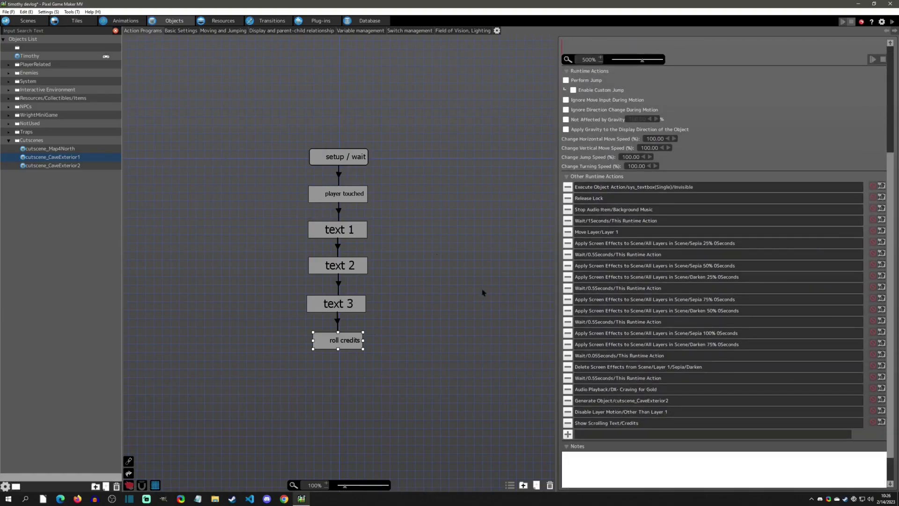
Recheck cutscene_CaveExterior2's 0.50-second wait condition, then view the reset state's Reset Game actions.
{"action": "left_click", "coordinate": [77, 165]}
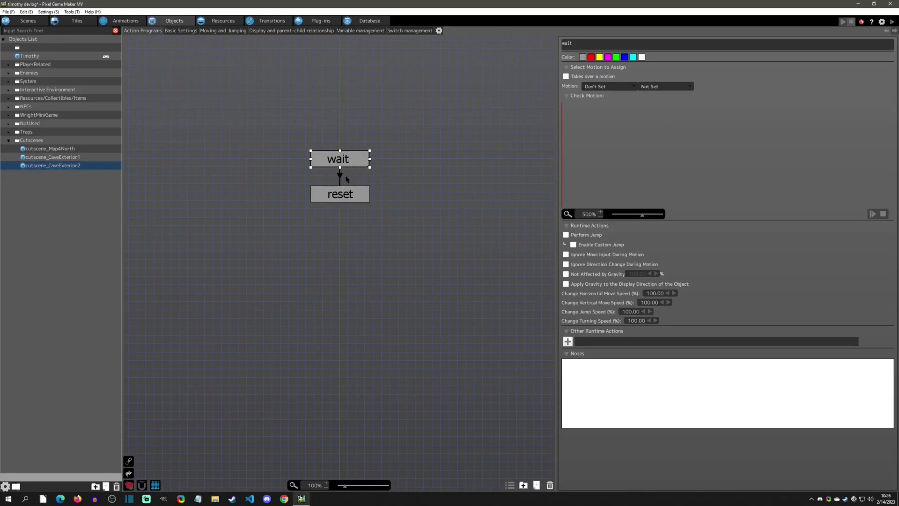
{"action": "left_click", "coordinate": [340, 176]}
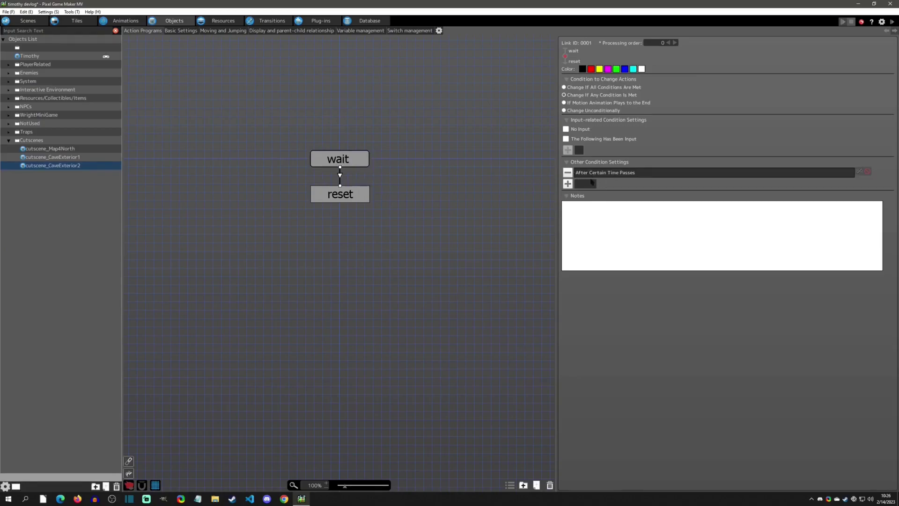
{"action": "double_click", "coordinate": [609, 173]}
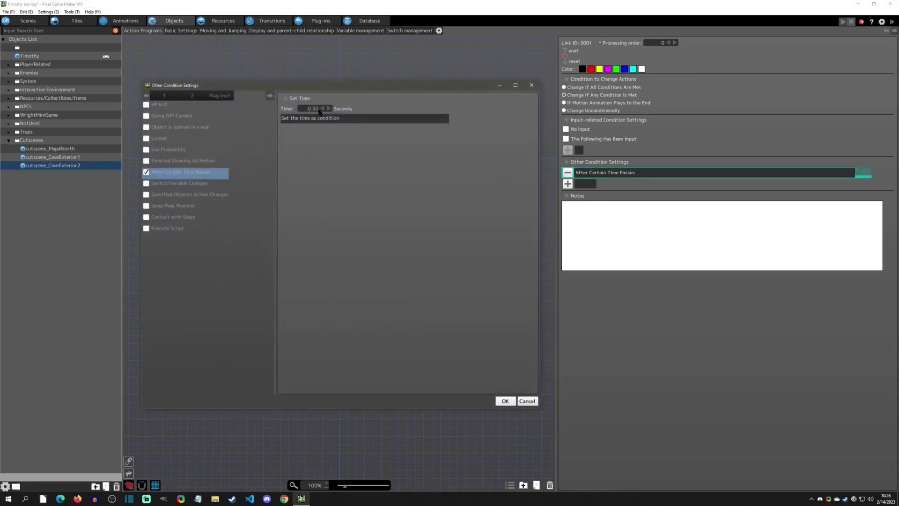
{"action": "left_click", "coordinate": [531, 85]}
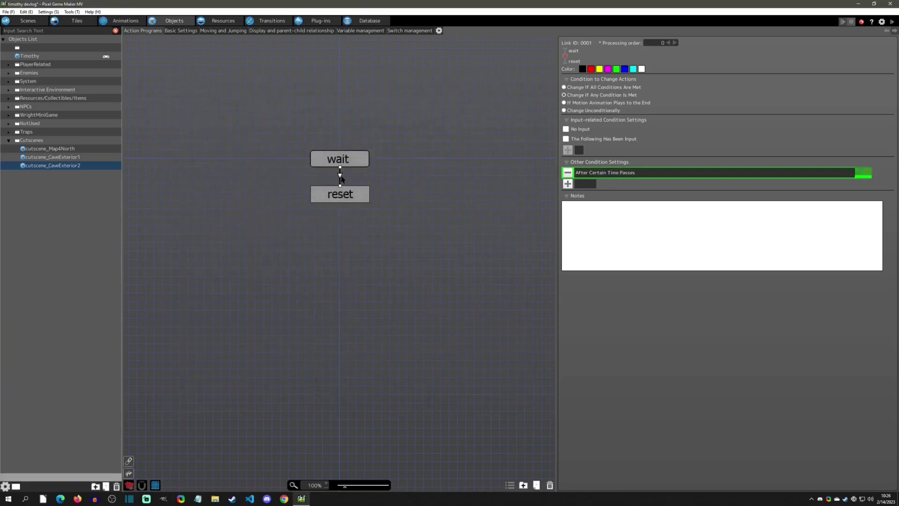
{"action": "left_click", "coordinate": [339, 193]}
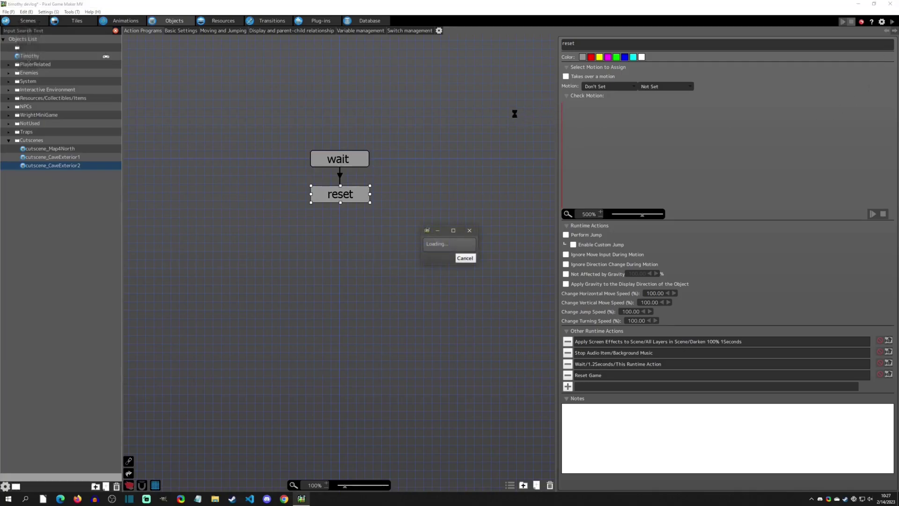
Maximize the test, trigger Timothy's cutscene, advance the dialogue through credits, then close the test.
{"action": "double_click", "coordinate": [478, 96]}
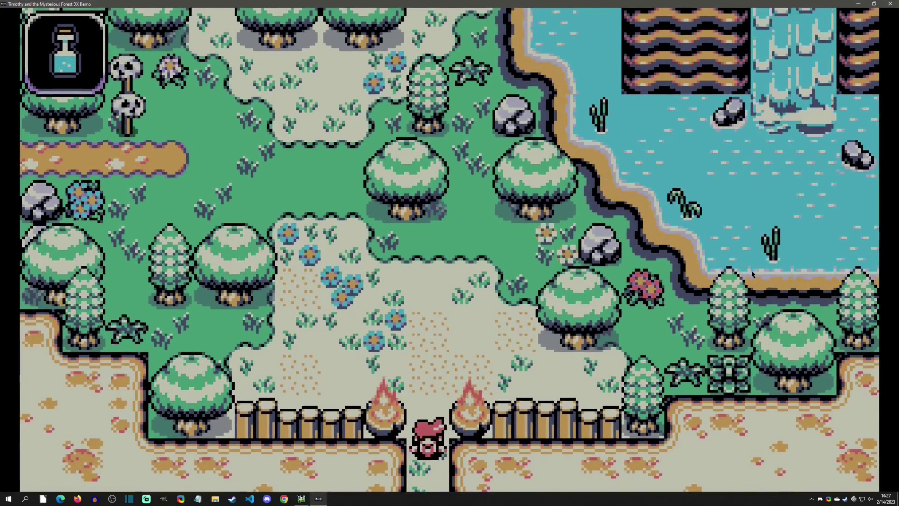
{"action": "key", "text": "Up"}
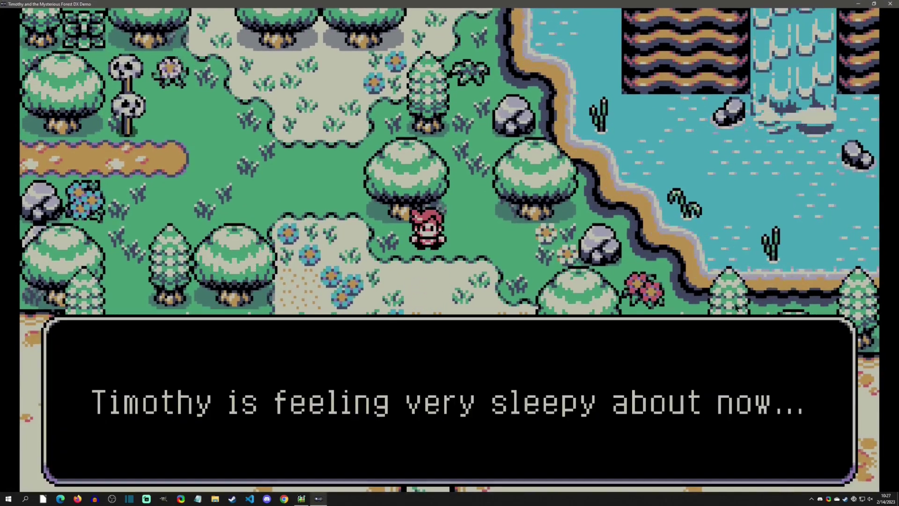
{"action": "key", "text": "Return"}
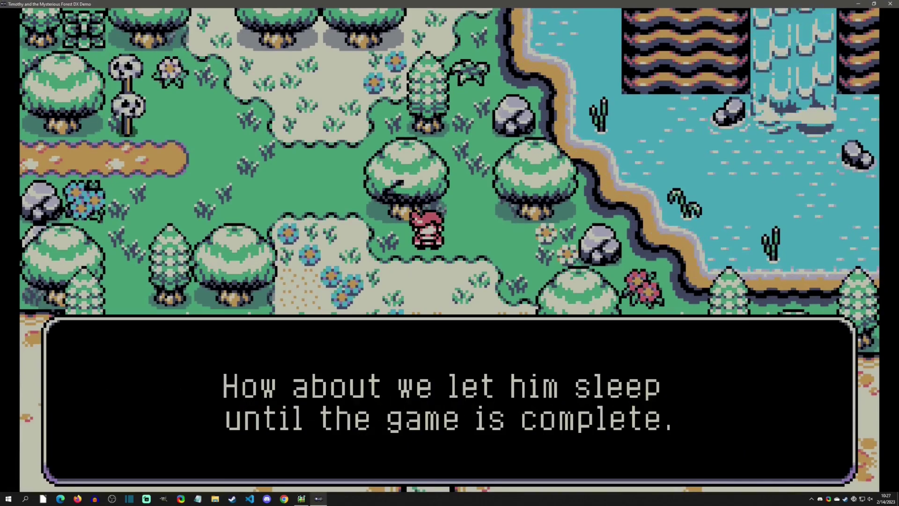
{"action": "key", "text": "Return"}
{"action": "key", "text": "Return"}
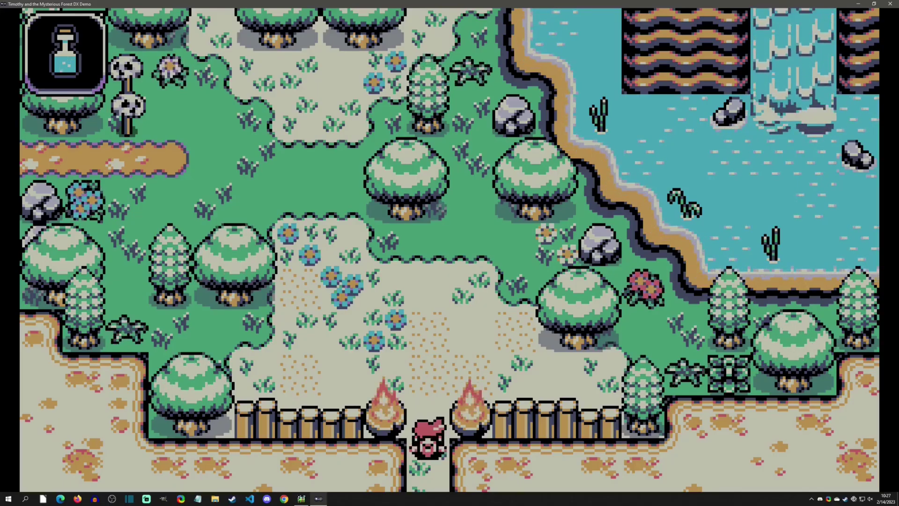
{"action": "left_click", "coordinate": [891, 4]}
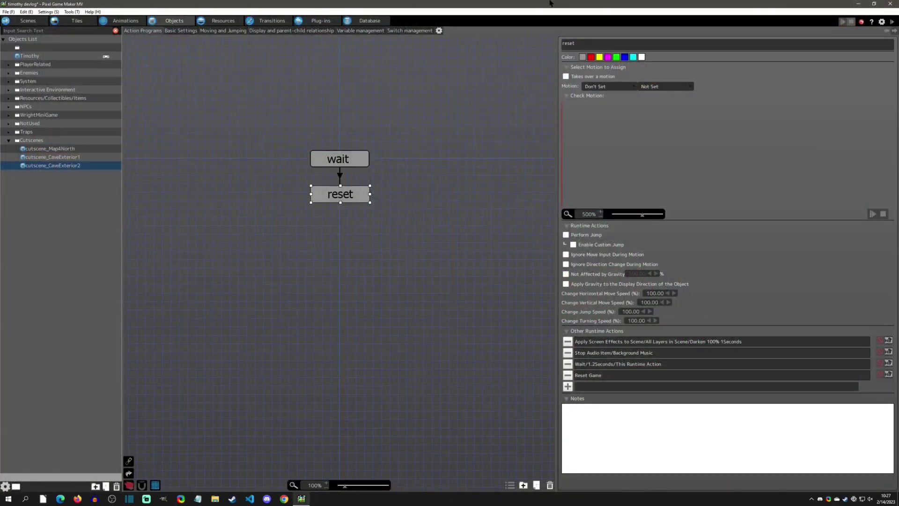
Give cutscene_CaveExterior1's roll credits state a Play Video 001 action, with hide-on-action-change unchecked.
{"action": "left_click", "coordinate": [51, 157]}
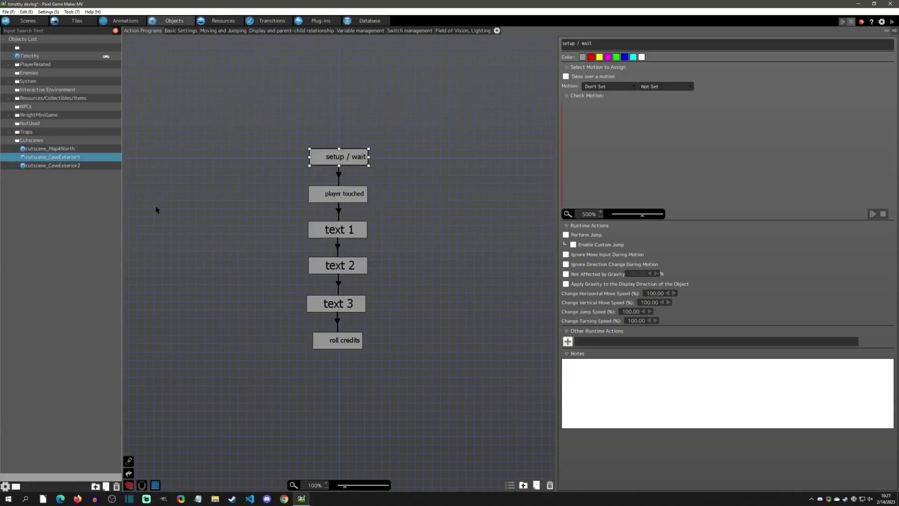
{"action": "left_click", "coordinate": [340, 340]}
{"action": "scroll", "coordinate": [772, 351], "scroll_direction": "down", "scroll_amount": 5}
{"action": "scroll", "coordinate": [772, 419], "scroll_direction": "down", "scroll_amount": 3}
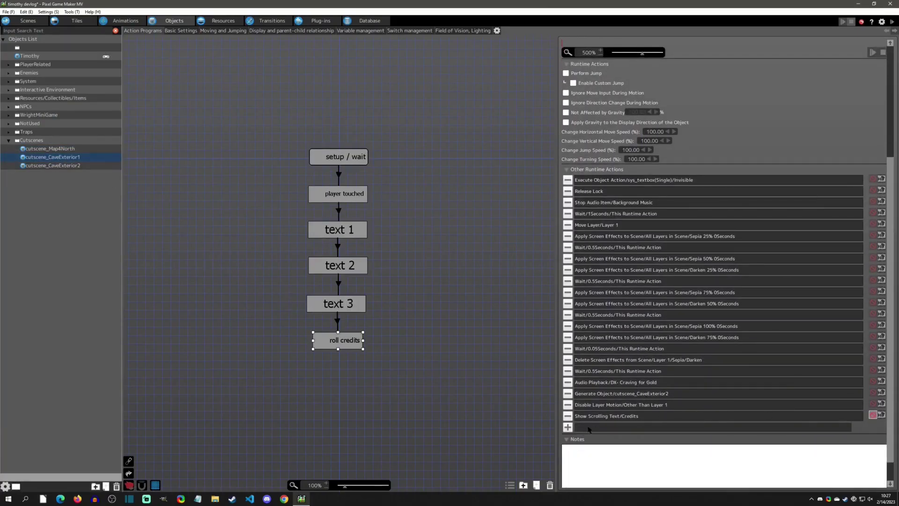
{"action": "double_click", "coordinate": [633, 416]}
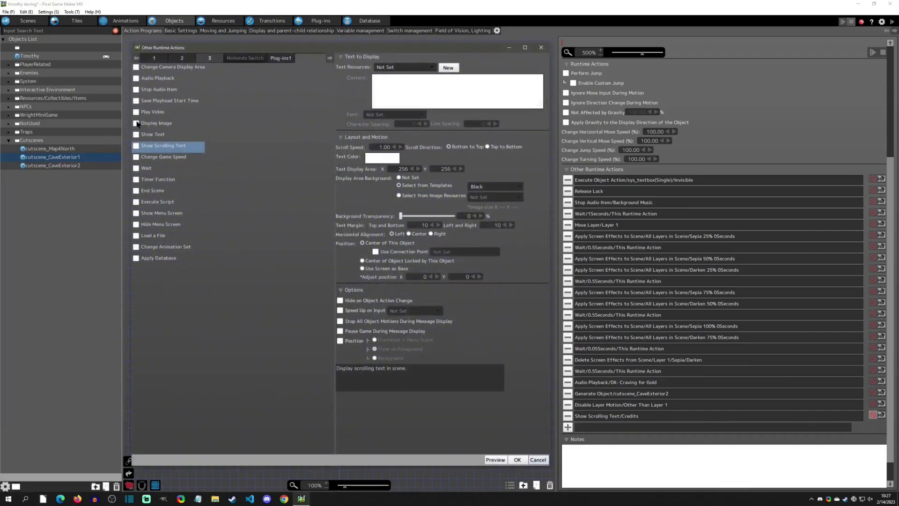
{"action": "left_click", "coordinate": [137, 111]}
{"action": "left_click", "coordinate": [401, 66]}
{"action": "left_click", "coordinate": [388, 87]}
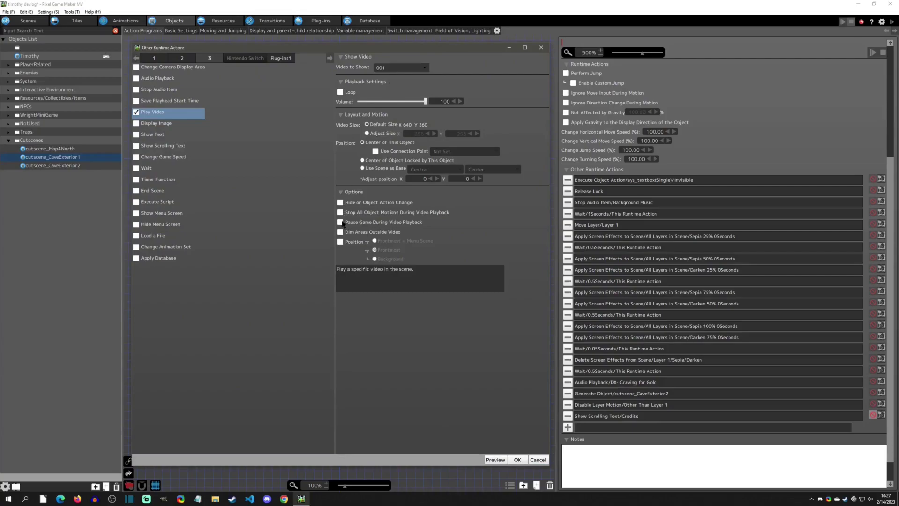
{"action": "left_click", "coordinate": [340, 202]}
{"action": "left_click", "coordinate": [340, 203]}
Confirm the Play Video action and rerun the playtest fullscreen with F5.
{"action": "left_click", "coordinate": [516, 460]}
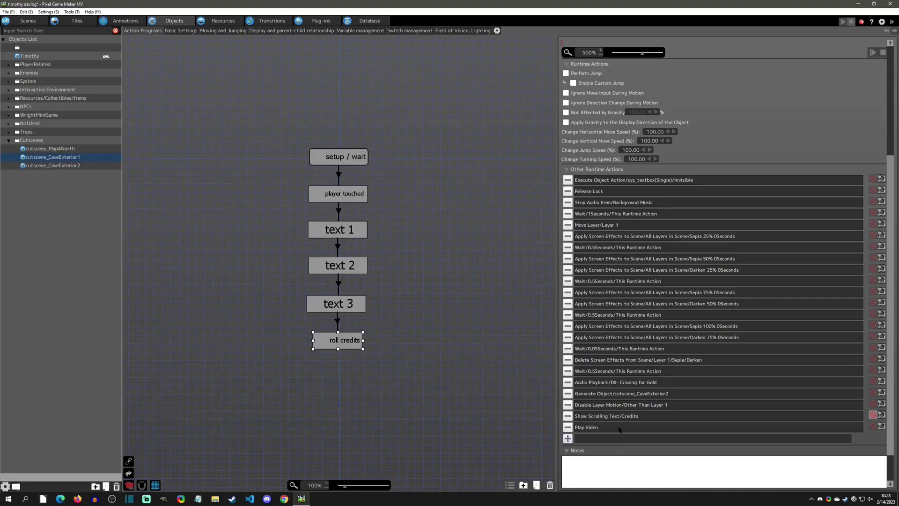
{"action": "key", "text": "F5"}
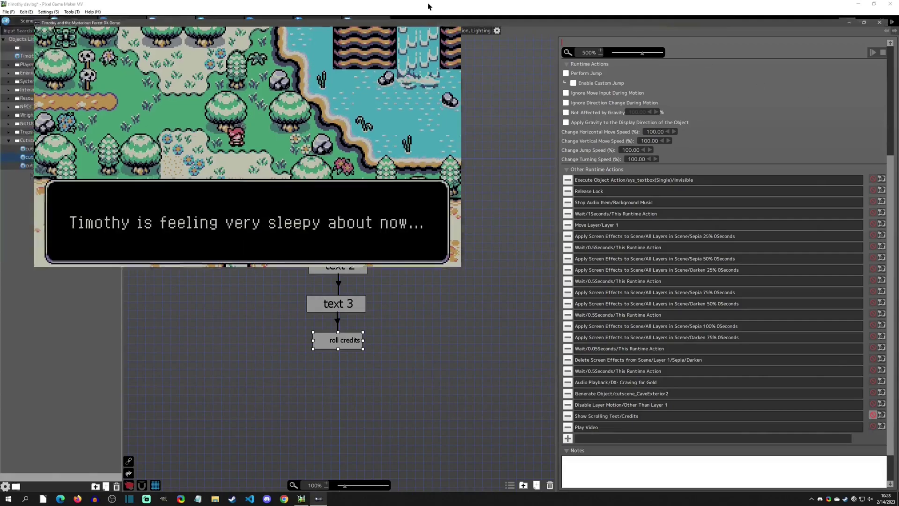
{"action": "key", "text": "alt+Return"}
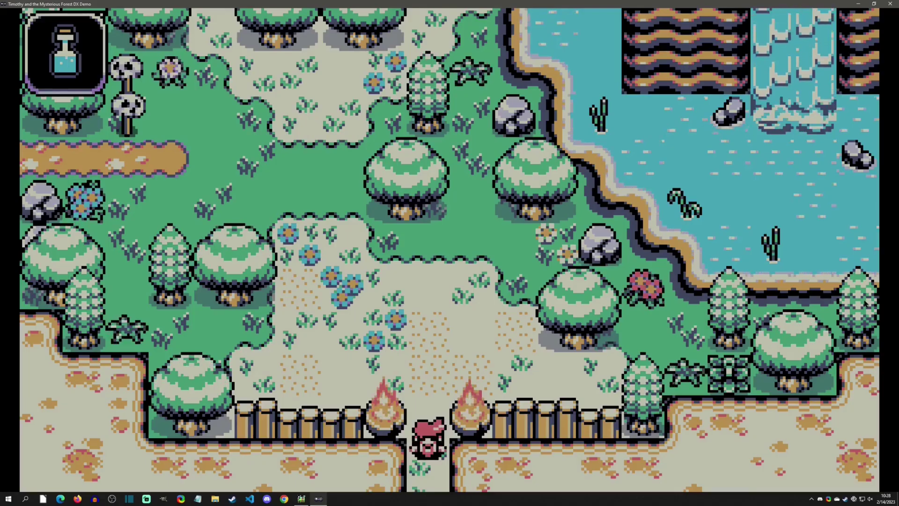
{"action": "left_click", "coordinate": [891, 5]}
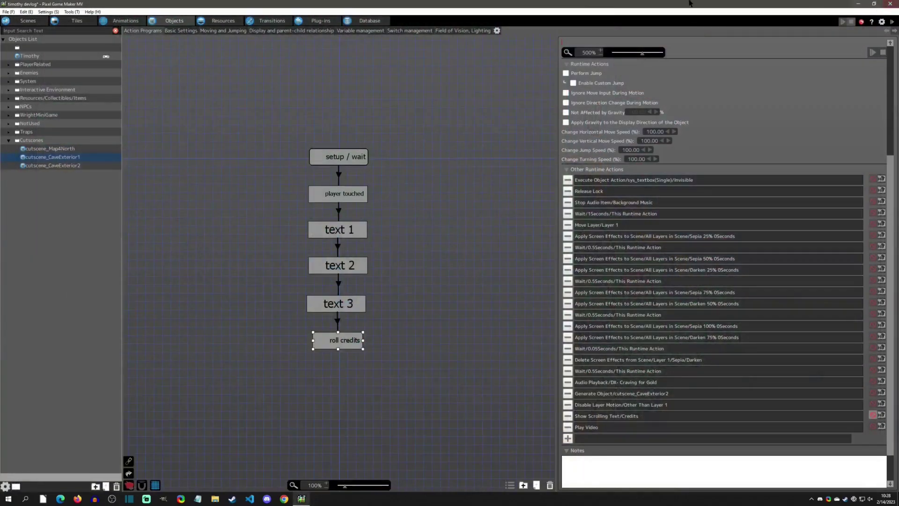